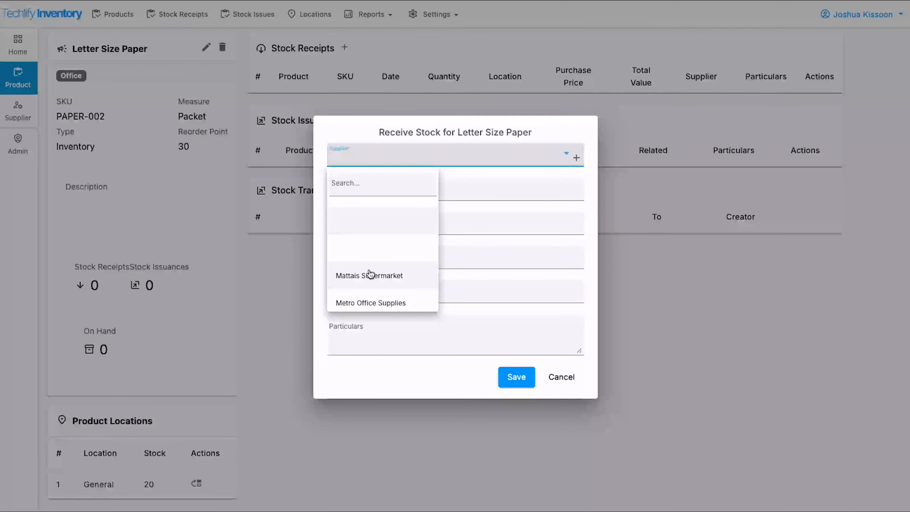
Receive 10 Letter Size Paper packets from Metro Office Supplies on 2/1/2025 at 2000, noting 'Needed to replenish stock'.
left_click(376, 303)
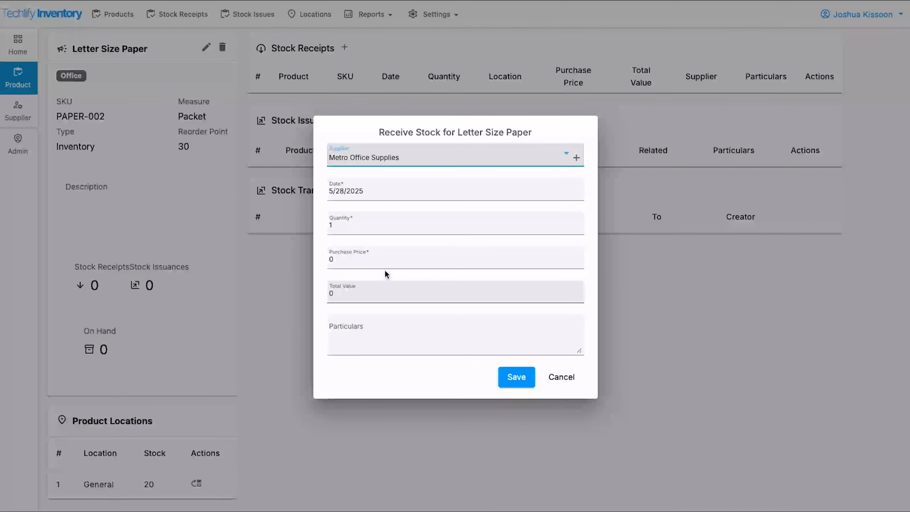
left_click(389, 191)
left_click(459, 225)
left_click(459, 224)
left_click(459, 225)
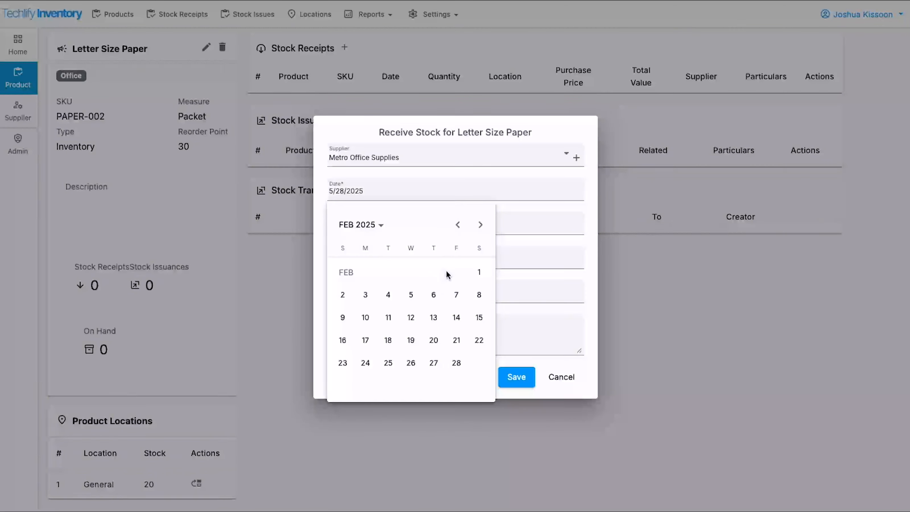
left_click(479, 272)
left_click(372, 227)
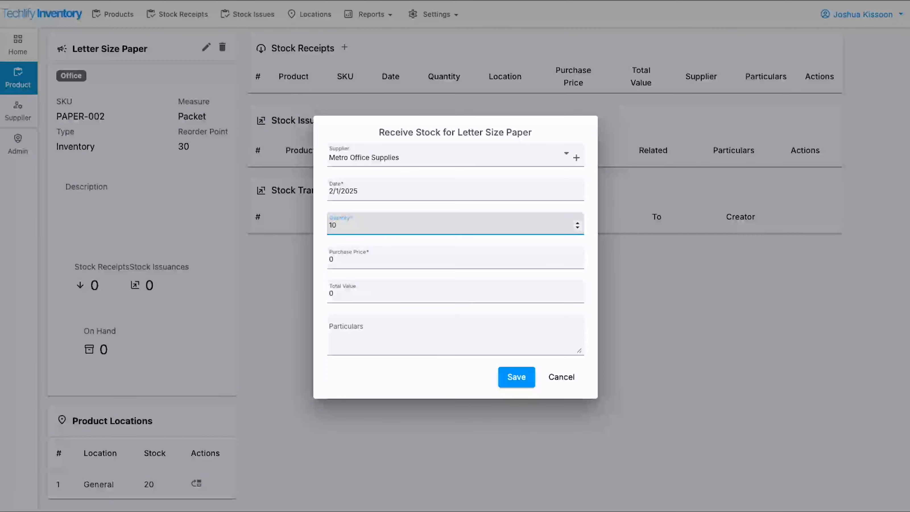
key("Tab")
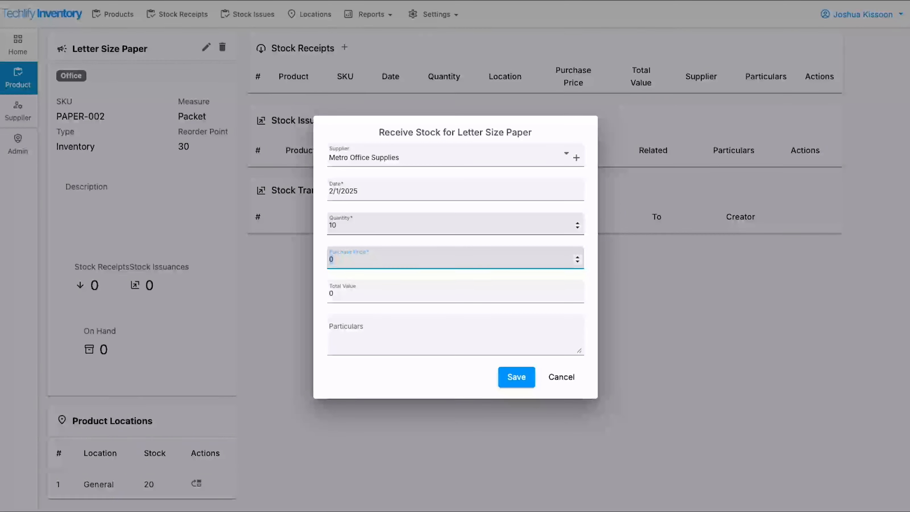
key("Tab")
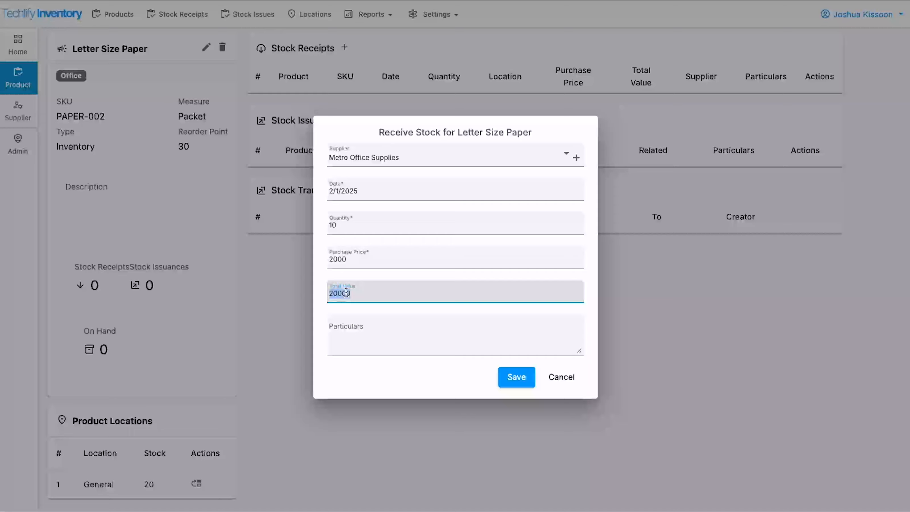
left_click(379, 338)
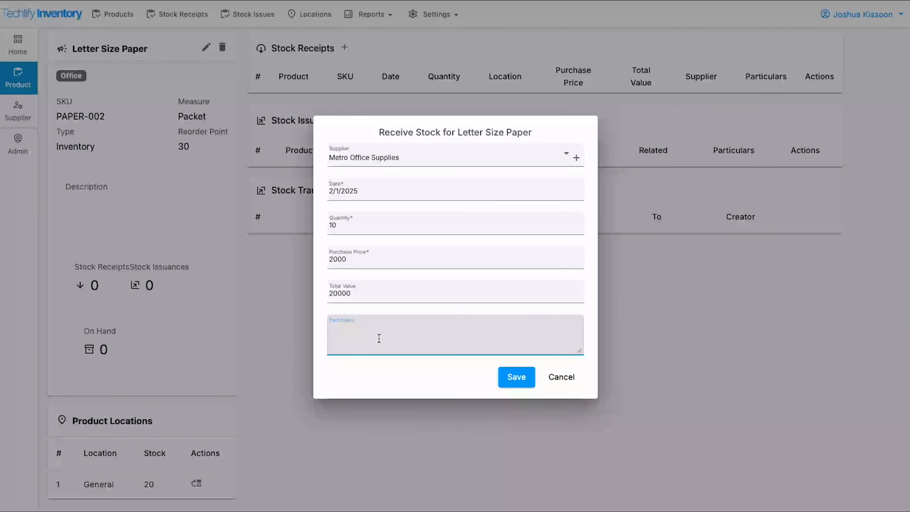
type("Needed to replenish stock")
left_click(516, 377)
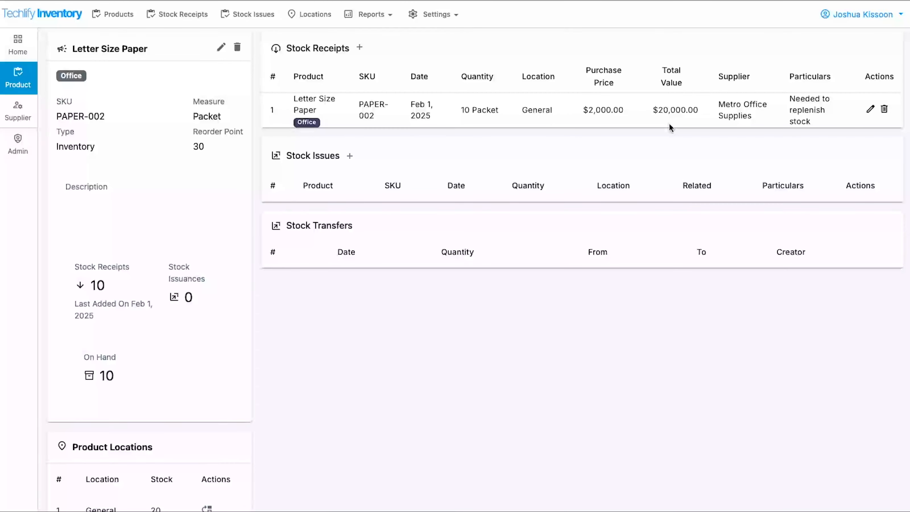
Review Letter Size Paper's stock receipts and on-hand summary, then return to the Products list.
left_click_drag(58, 258, 205, 396)
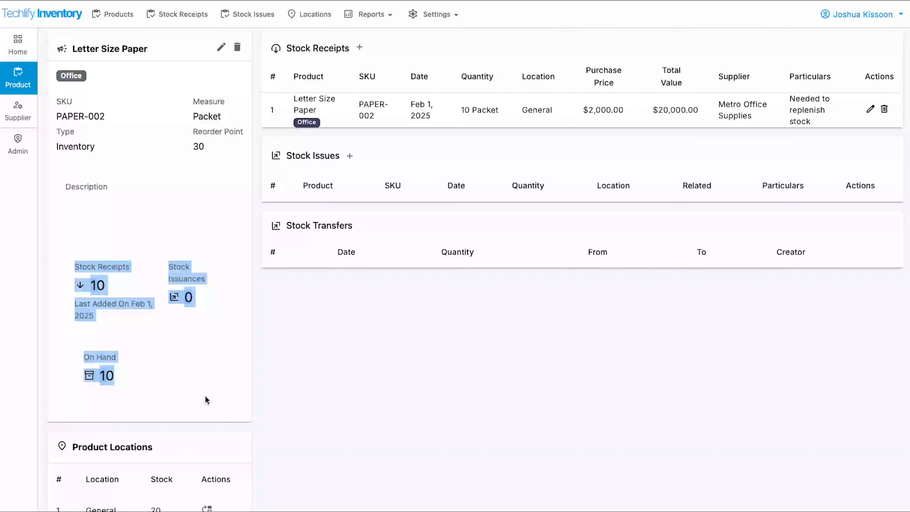
left_click(56, 244)
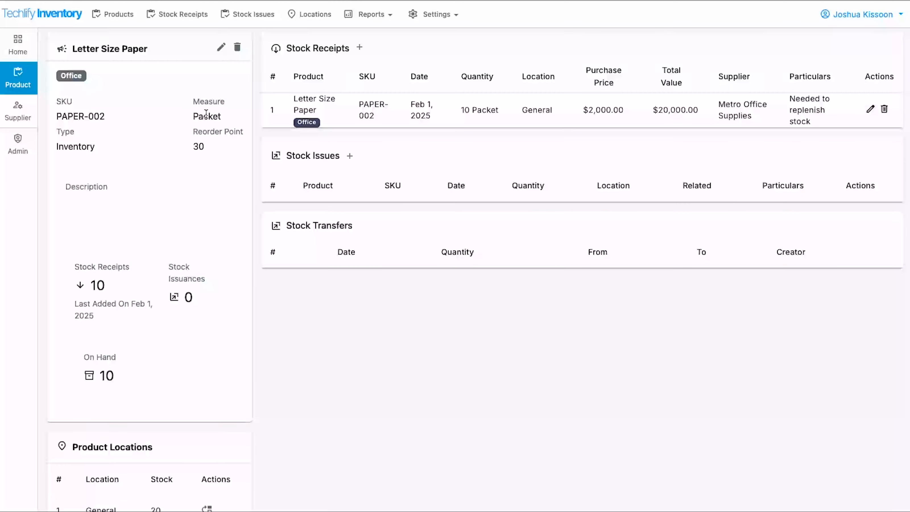
left_click(28, 80)
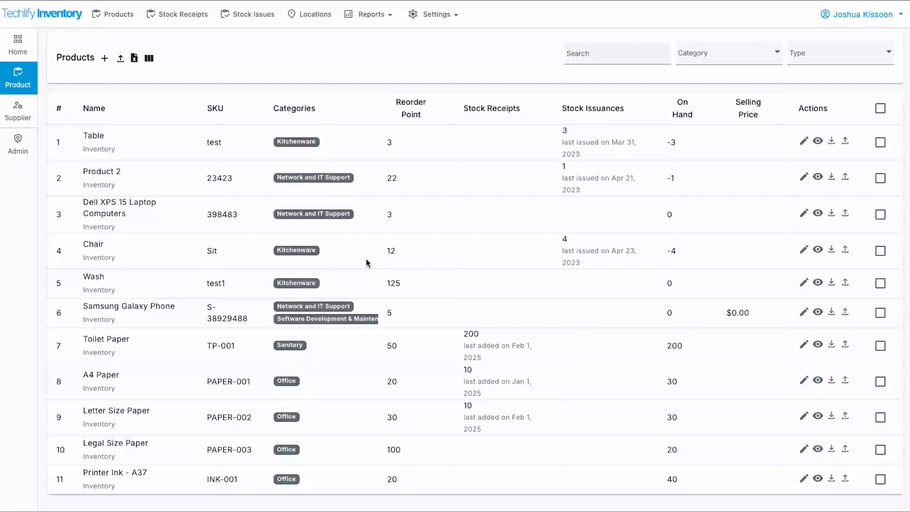
scroll(335, 357, "down", 2)
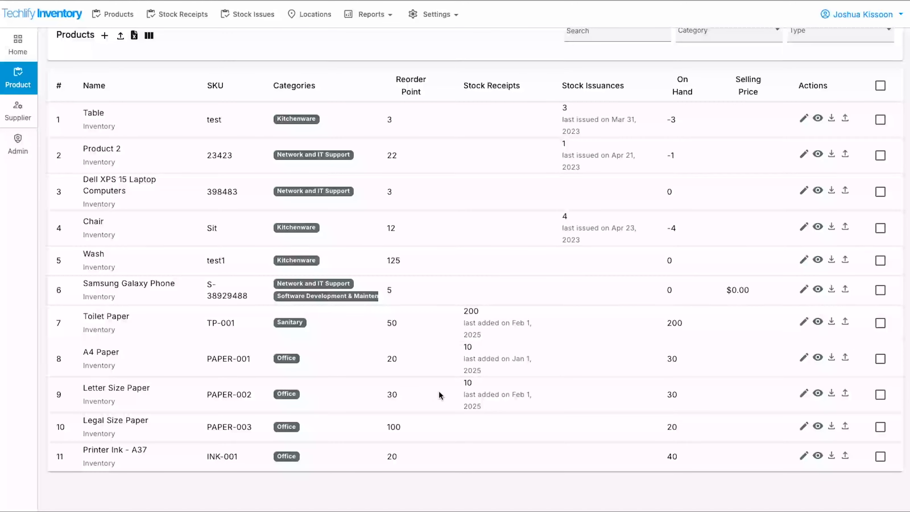
left_click(803, 395)
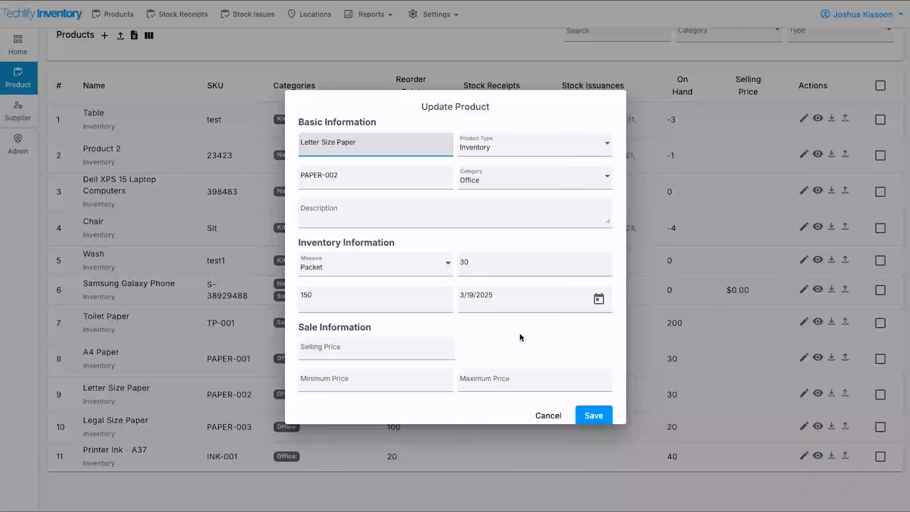
scroll(506, 247, "down", 1)
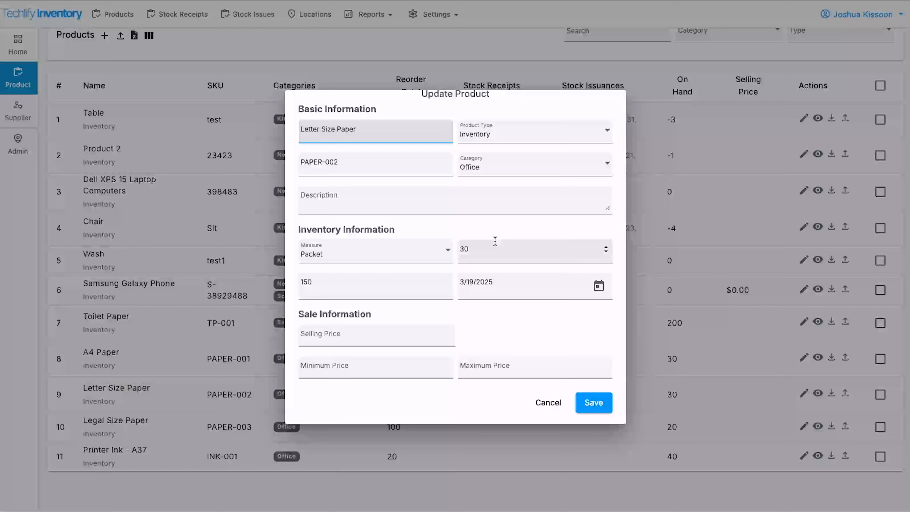
left_click(547, 403)
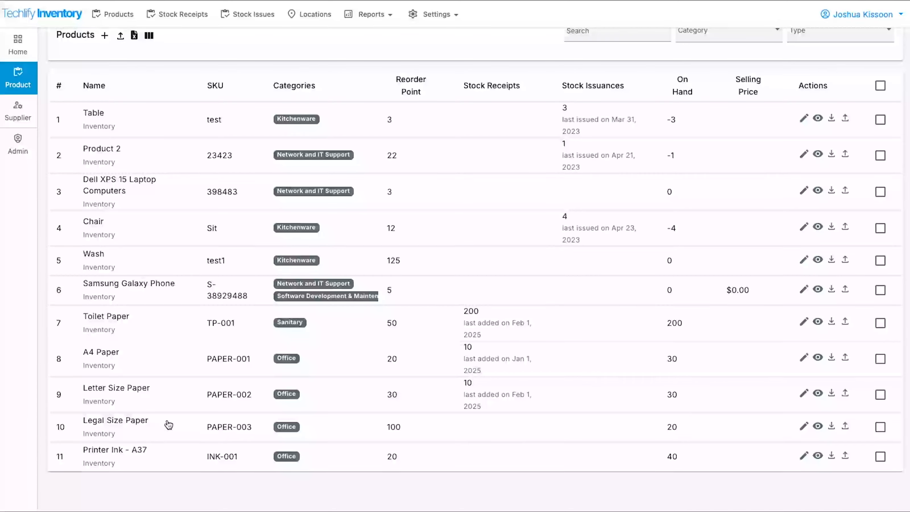
Receive 10 more Letter Size Paper packets from Metro Office Supplies dated 3/1/2025 at 2000 each.
left_click(831, 427)
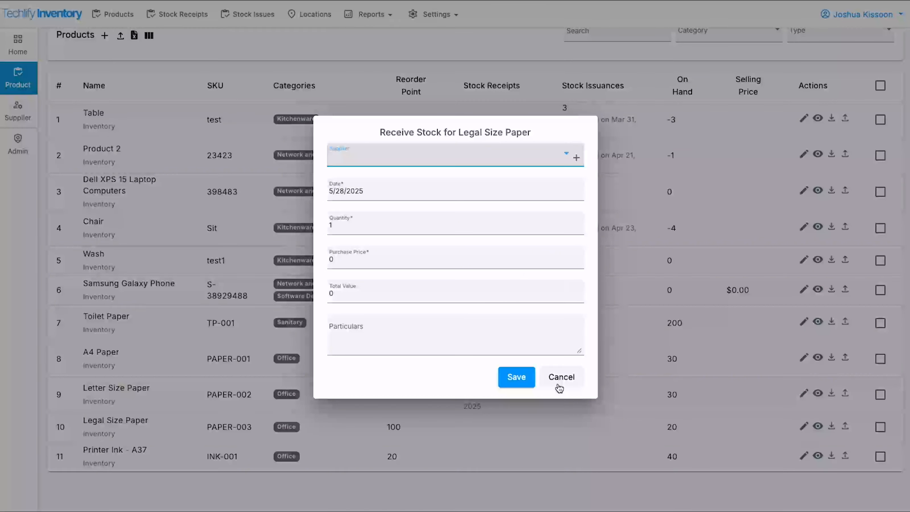
left_click(559, 385)
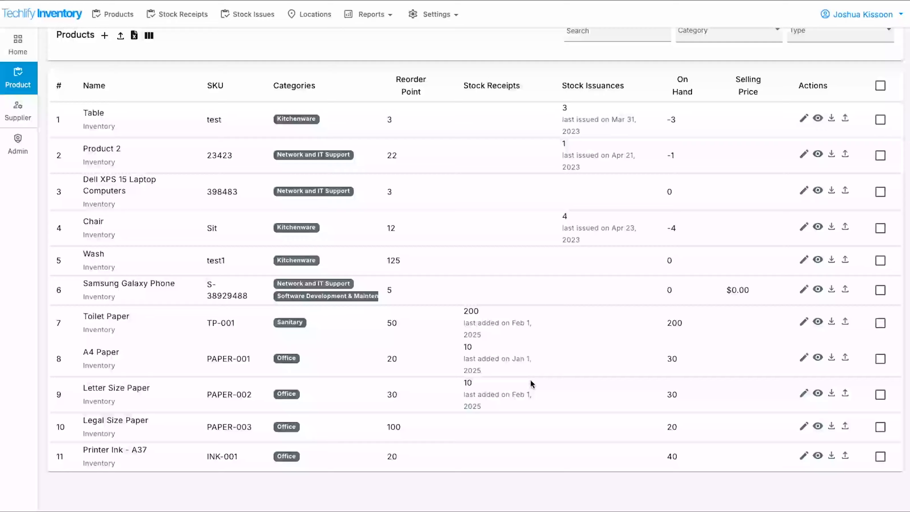
left_click(831, 394)
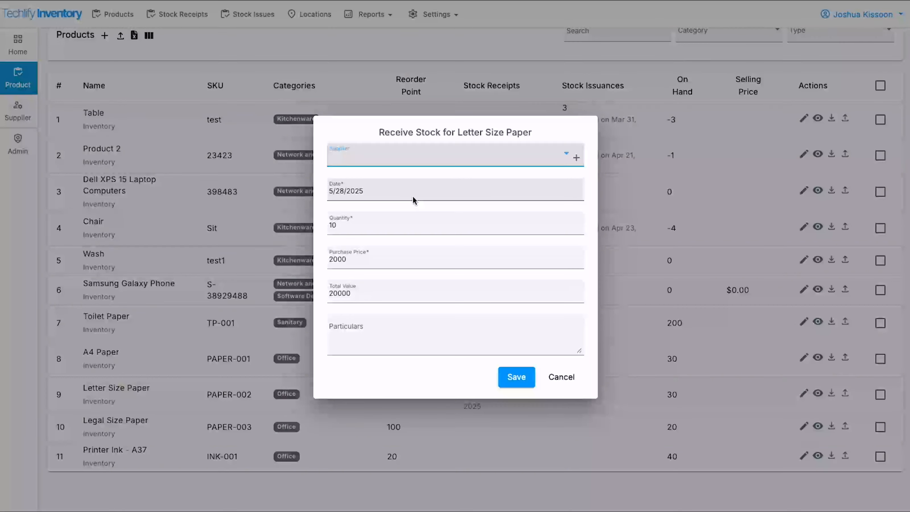
left_click(414, 200)
left_click(463, 227)
left_click(463, 229)
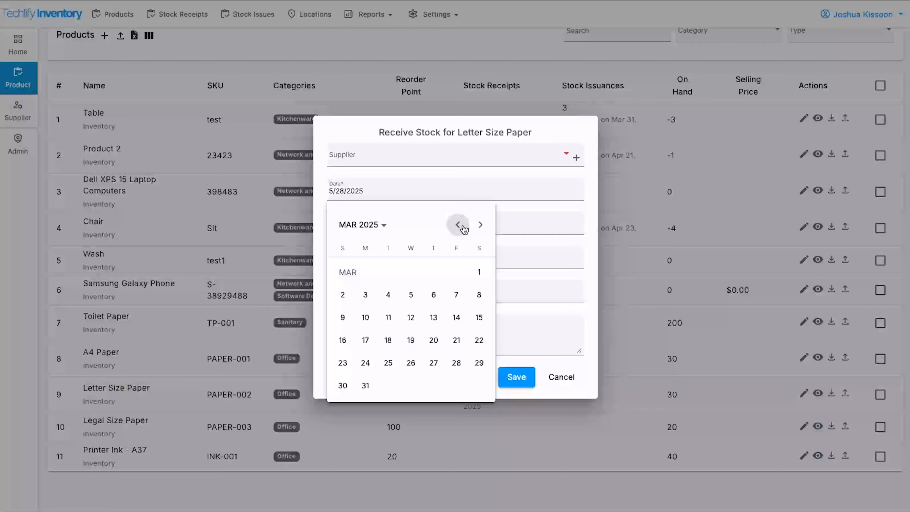
left_click(479, 272)
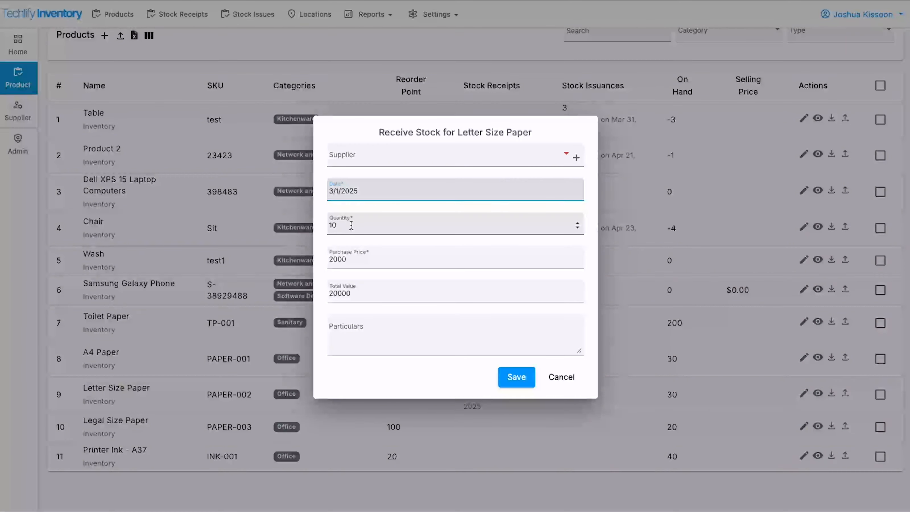
left_click(369, 157)
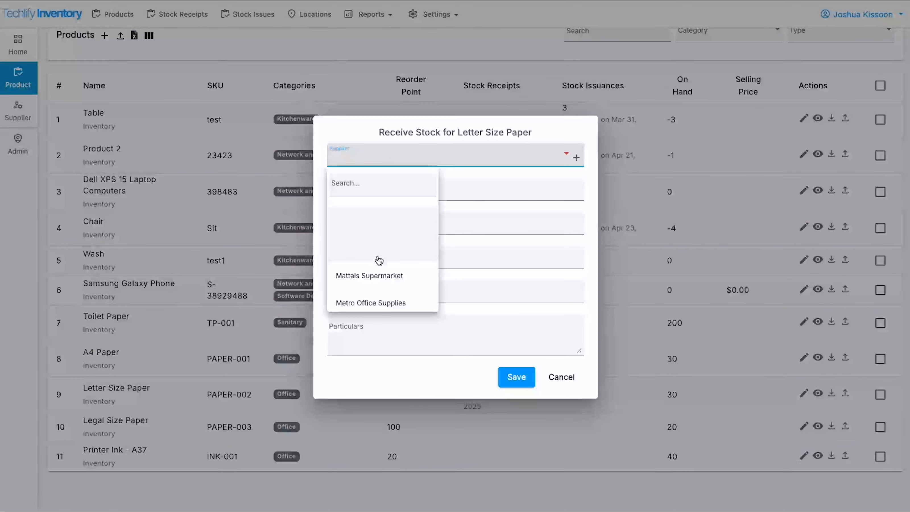
left_click(376, 300)
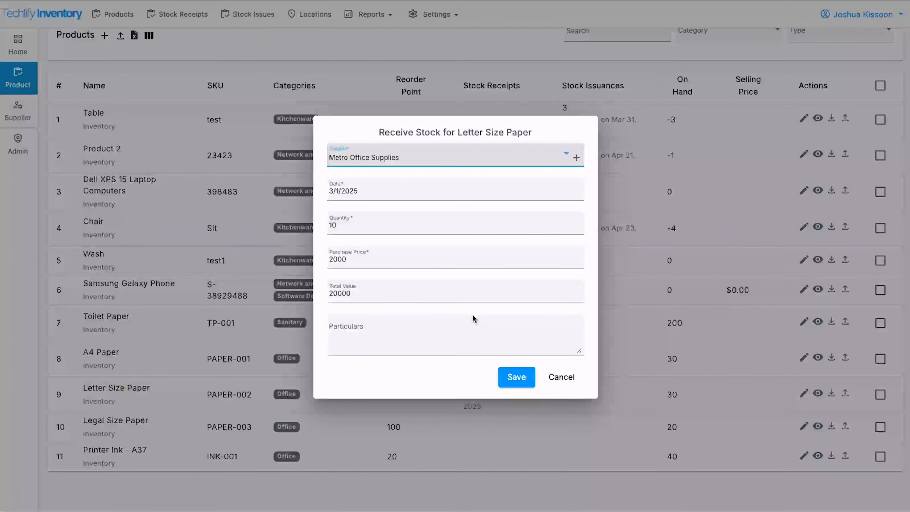
left_click(516, 377)
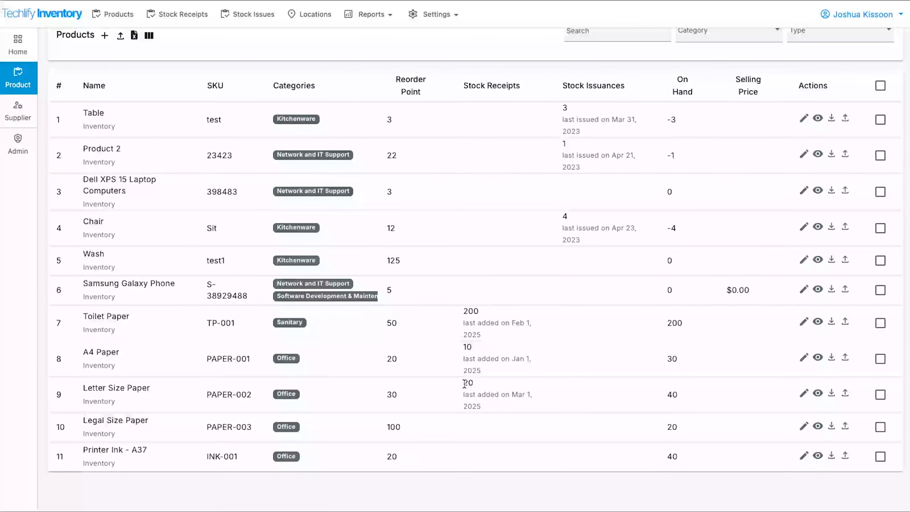
Check Letter Size Paper's details showing 20 received, then open Toilet Paper's product details.
left_click_drag(465, 383, 719, 400)
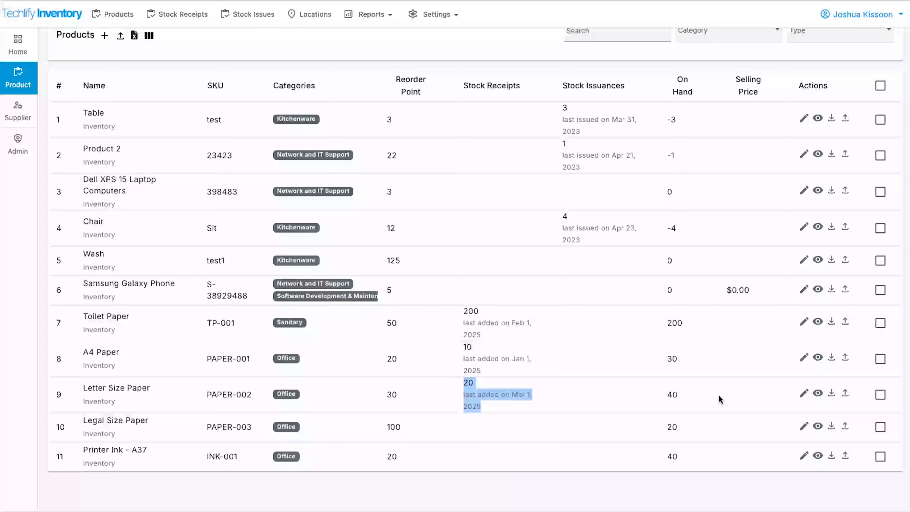
left_click(818, 394)
scroll(412, 155, "up", 2)
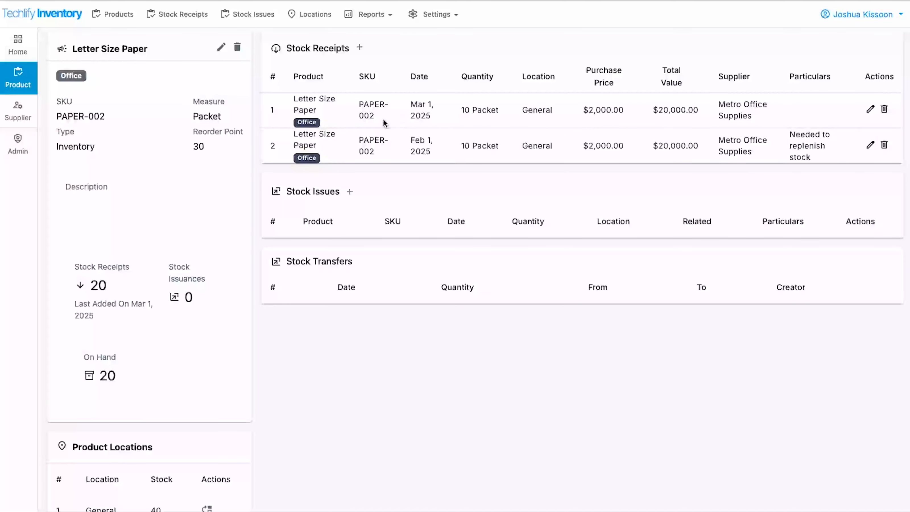
left_click(17, 76)
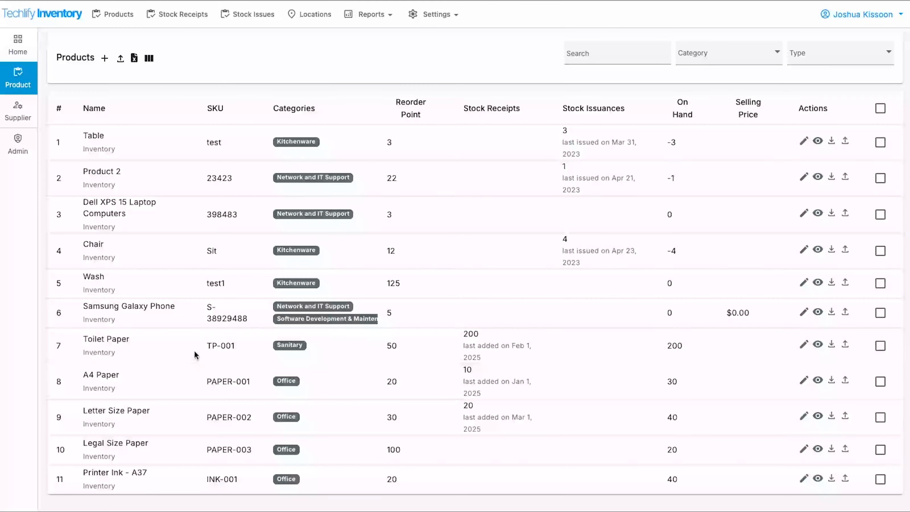
left_click(817, 346)
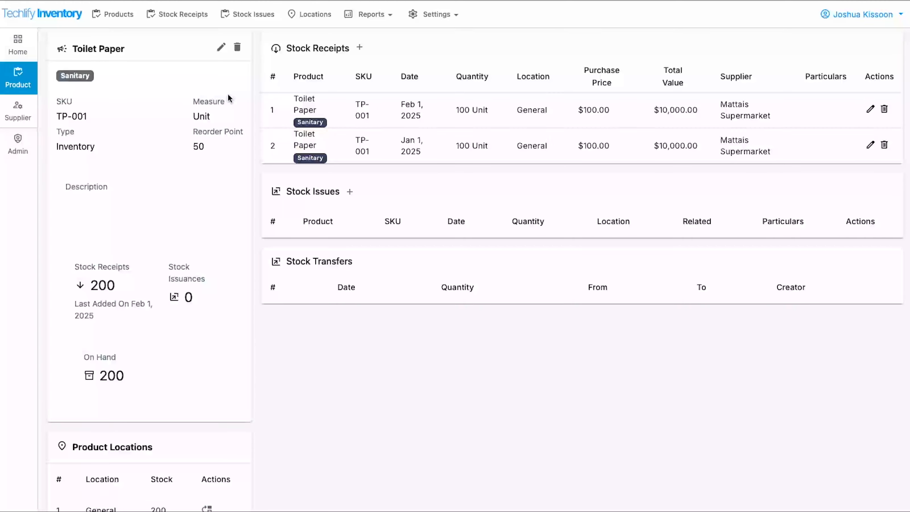
Open the Stock Receipts list and toggle the Creator column on and back off.
left_click(181, 23)
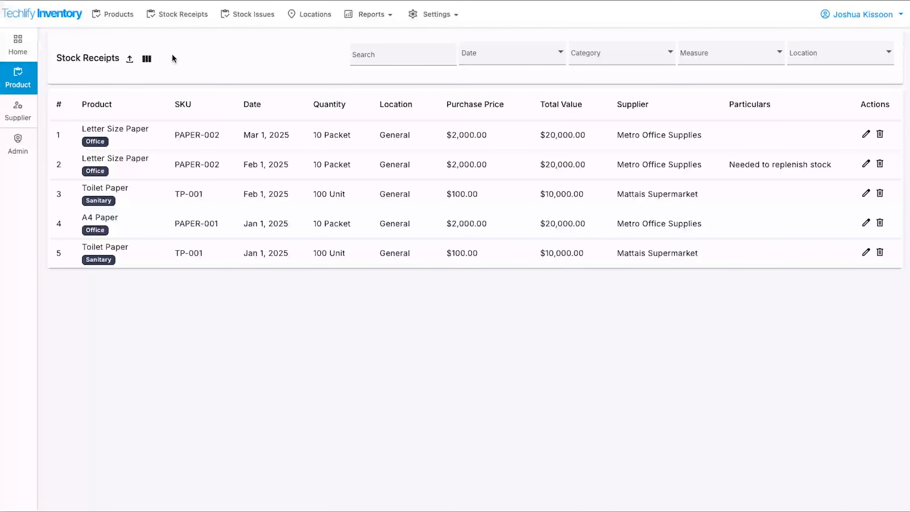
left_click(152, 56)
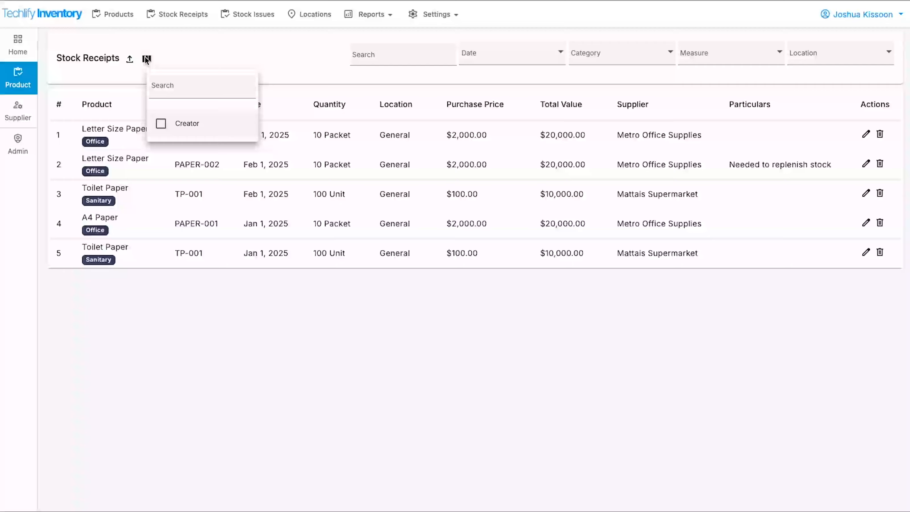
left_click(176, 124)
left_click(384, 313)
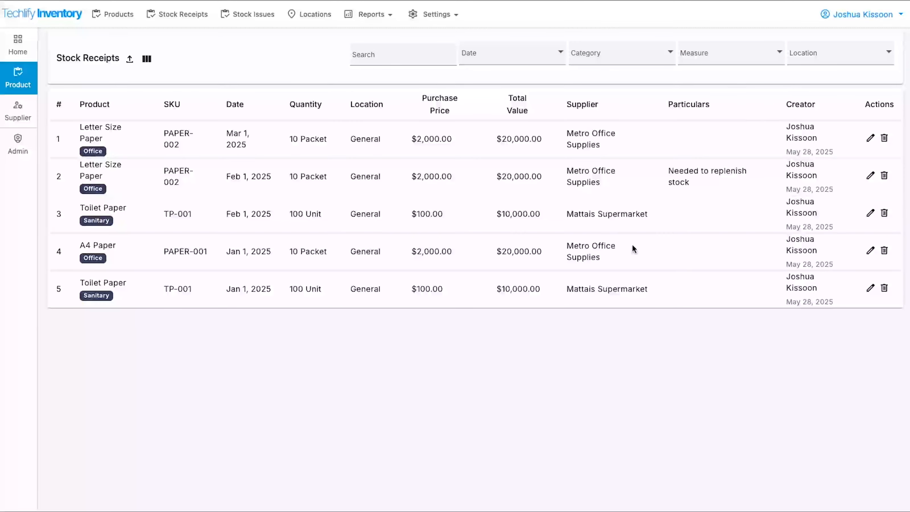
left_click(147, 59)
left_click(176, 122)
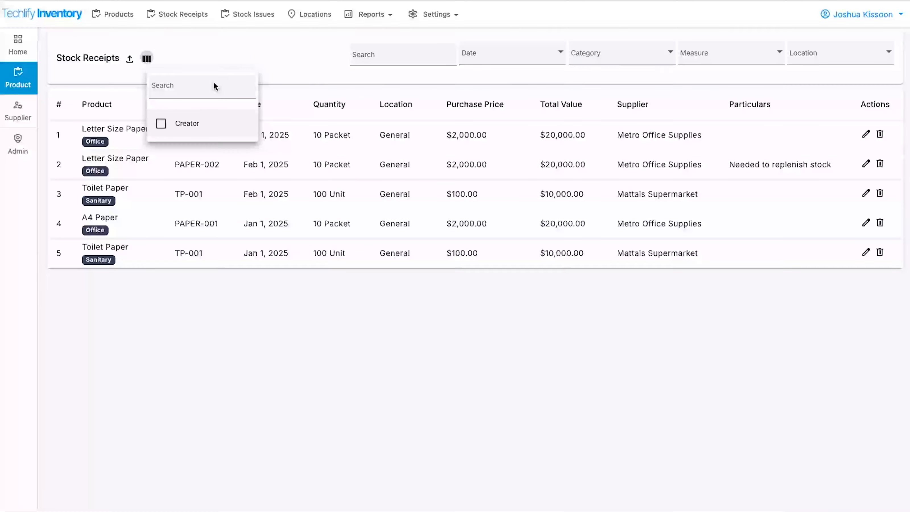
left_click(260, 53)
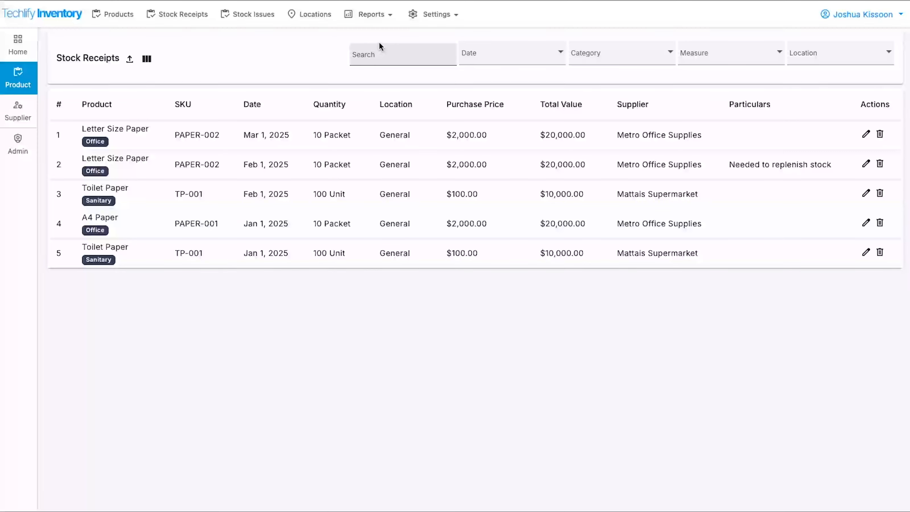
Browse the date, category, measure and location filter options without applying any.
left_click(420, 52)
left_click(495, 54)
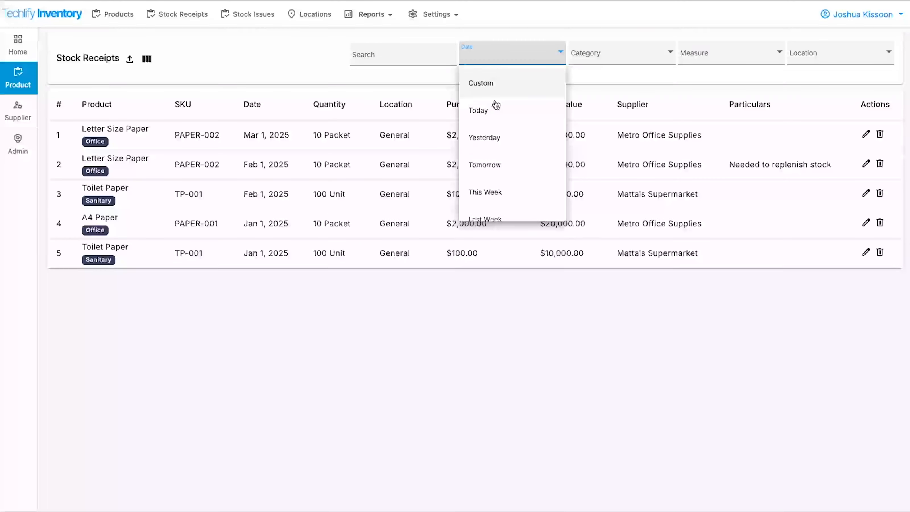
scroll(501, 149, "down", 5)
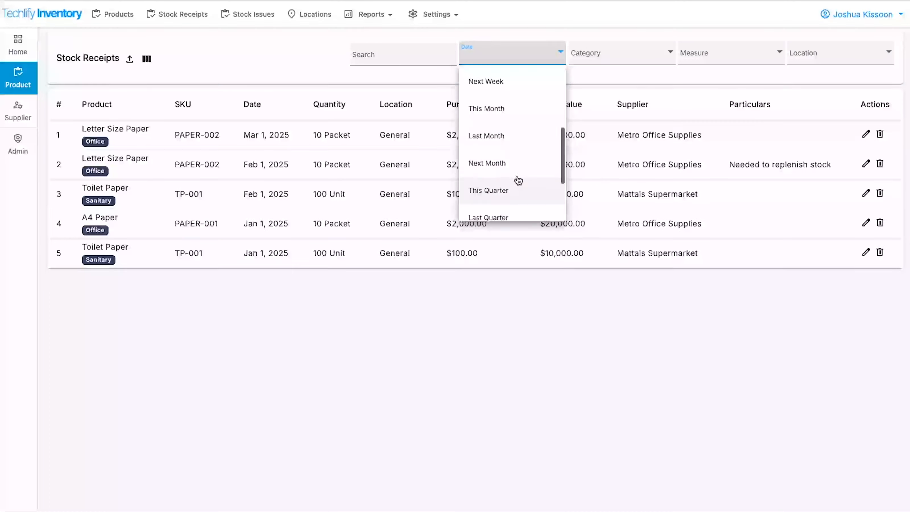
scroll(522, 122, "down", 3)
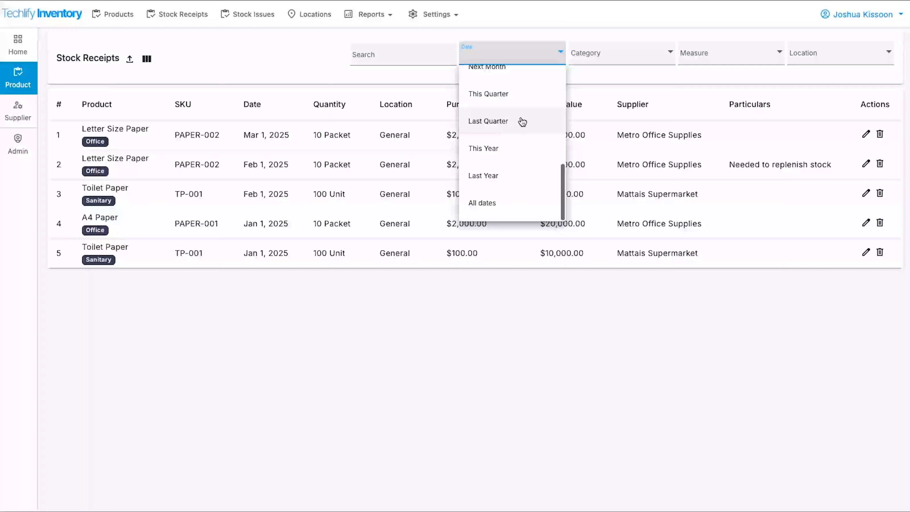
left_click(554, 344)
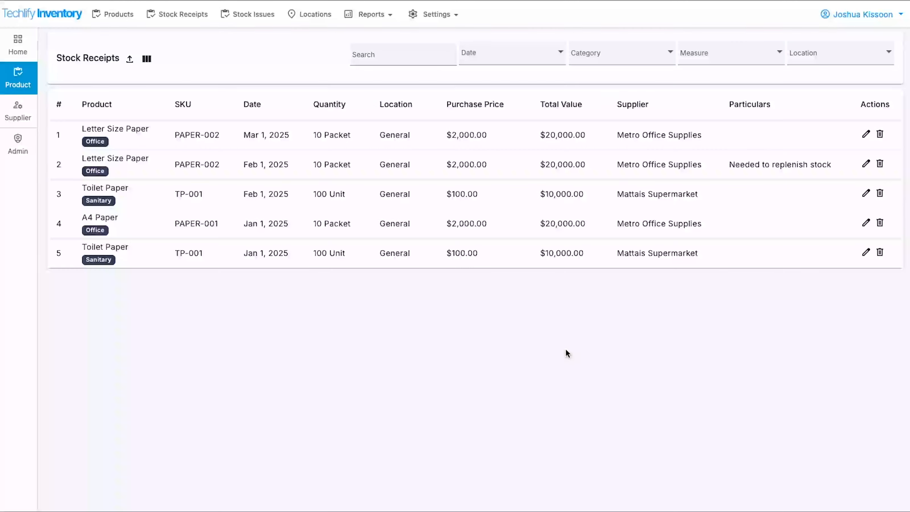
left_click(623, 58)
scroll(630, 176, "down", 3)
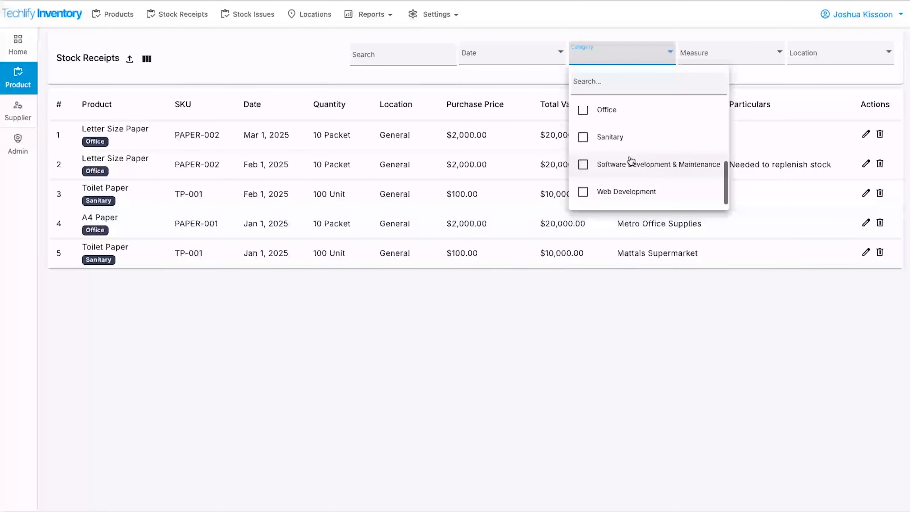
left_click(636, 286)
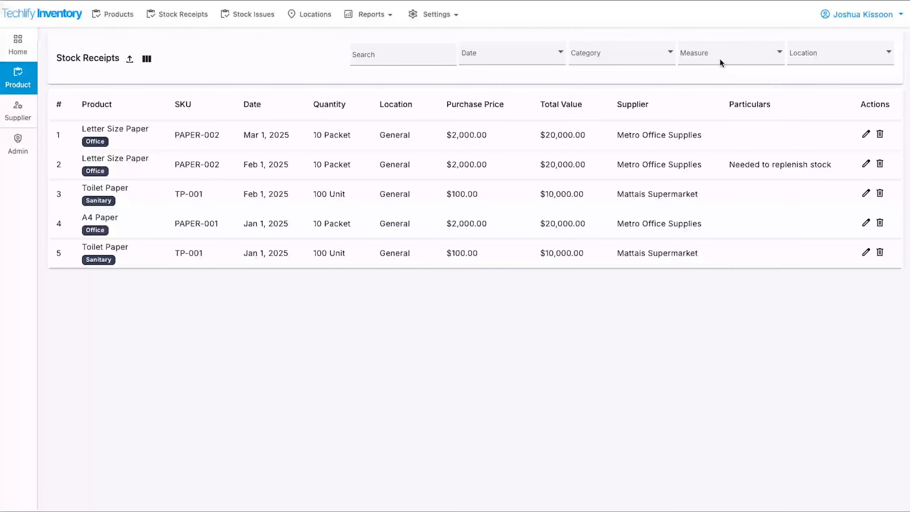
left_click(731, 61)
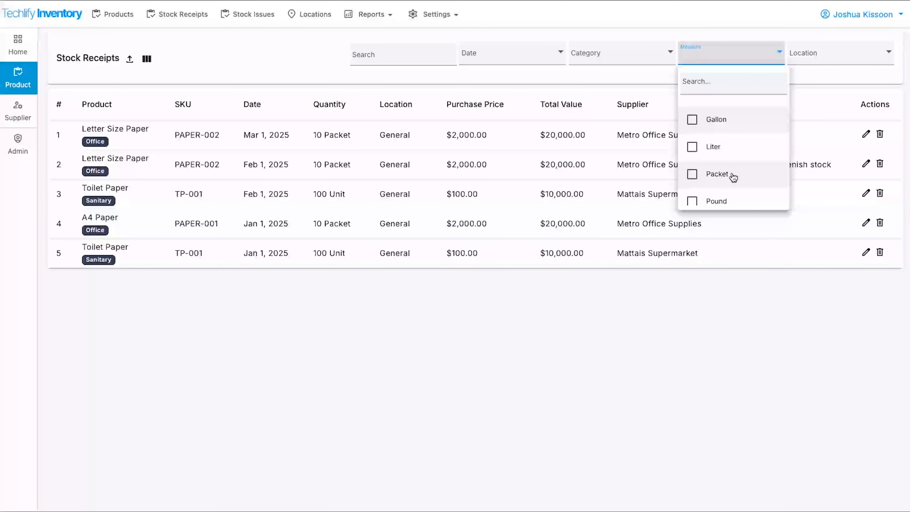
scroll(729, 174, "down", 1)
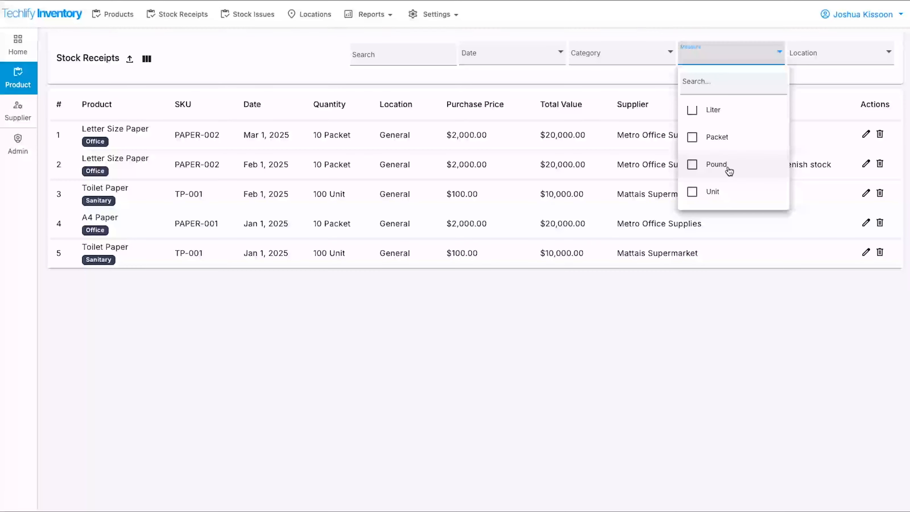
scroll(731, 158, "up", 1)
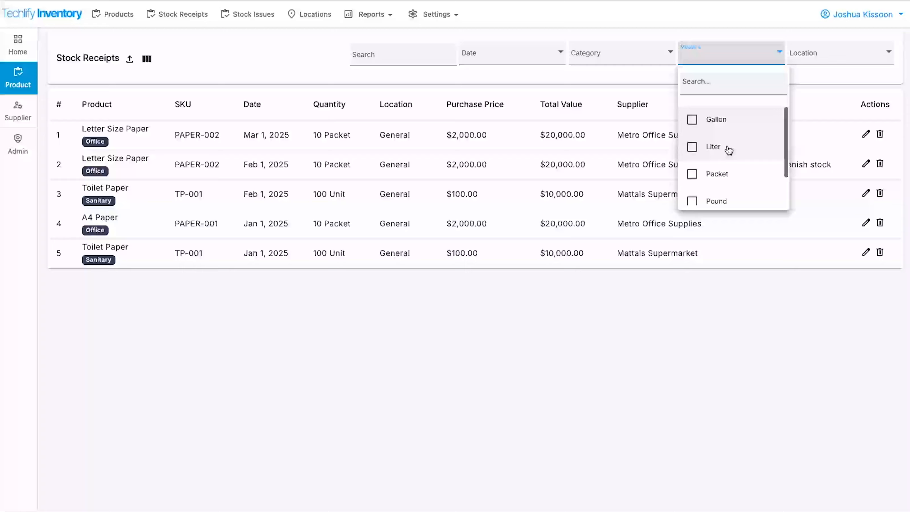
left_click(777, 354)
left_click(825, 59)
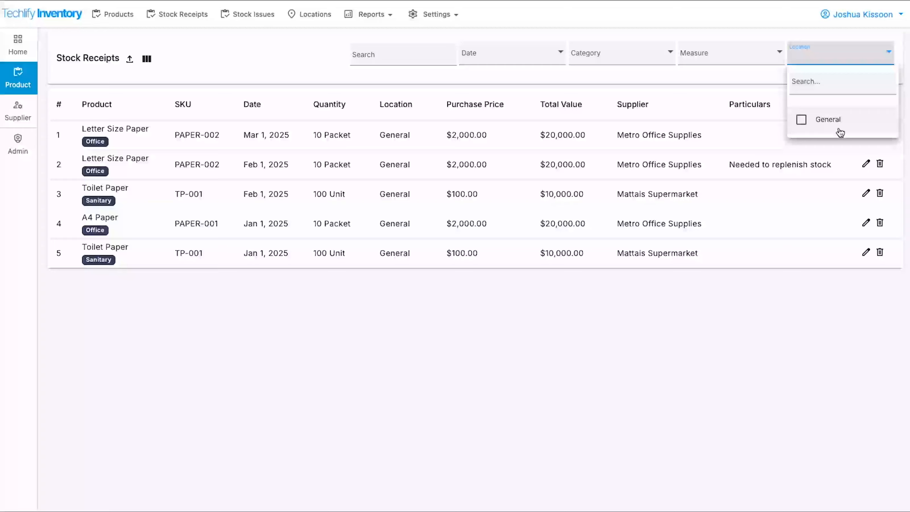
left_click(568, 358)
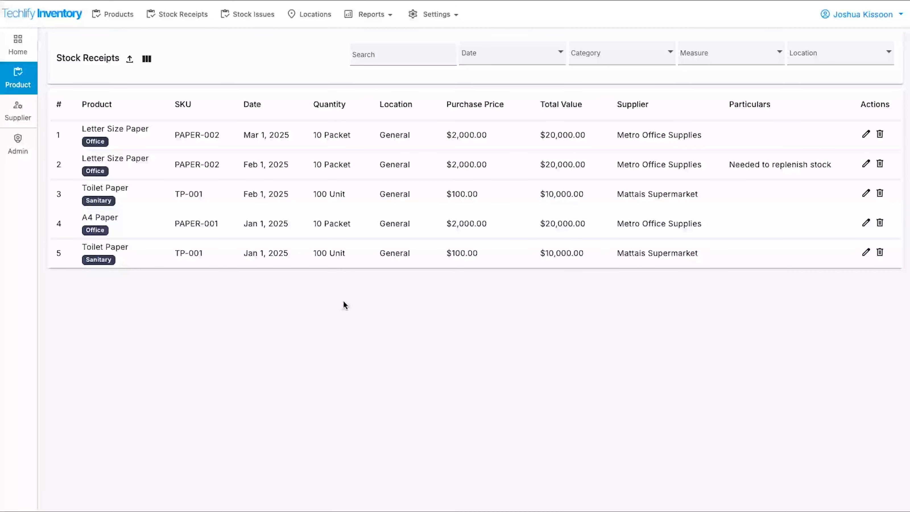
Download Stock Receipt Sample.csv from the Stock Receipts Import page and open it.
left_click(129, 59)
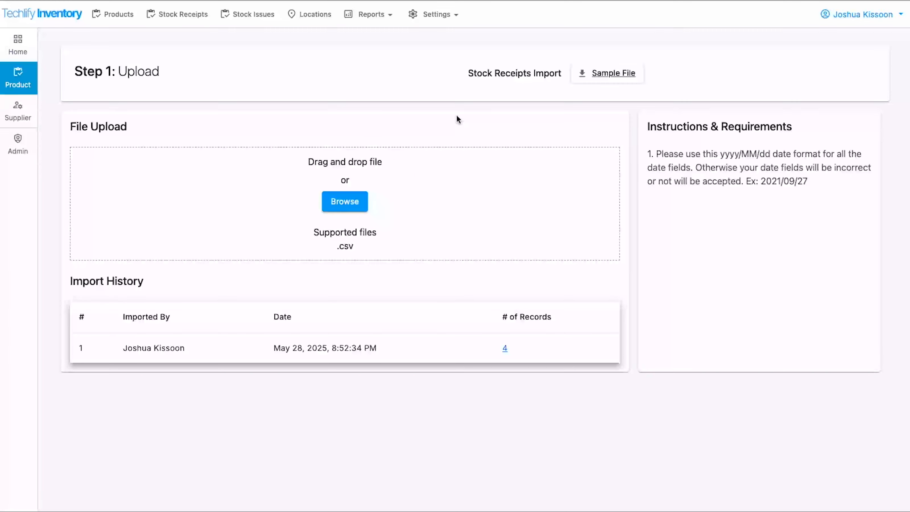
left_click(608, 74)
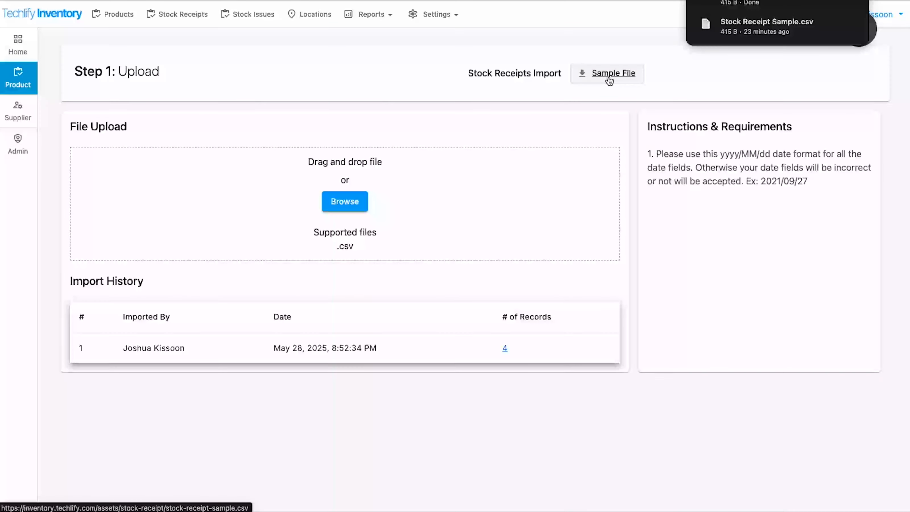
left_click(770, 12)
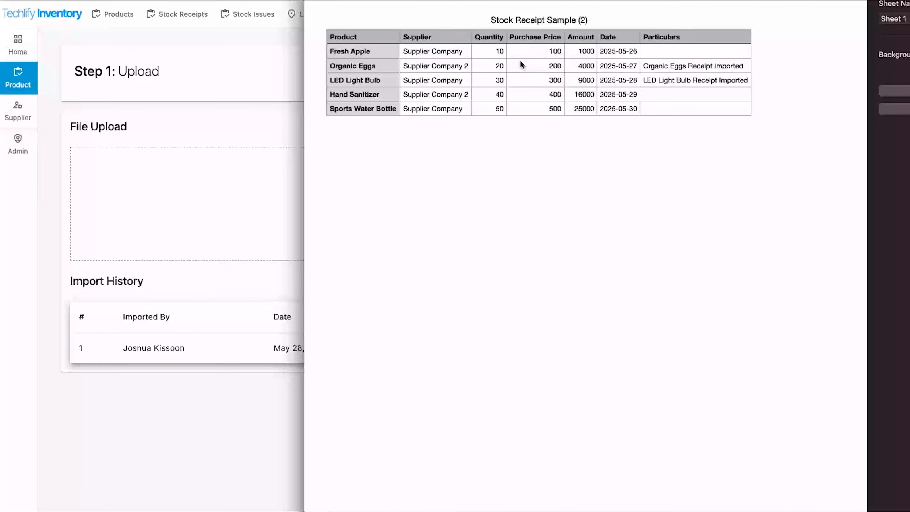
Go over the sample's Product, Supplier, Purchase Price, Date and Particulars columns, then close it.
left_click_drag(360, 38, 362, 94)
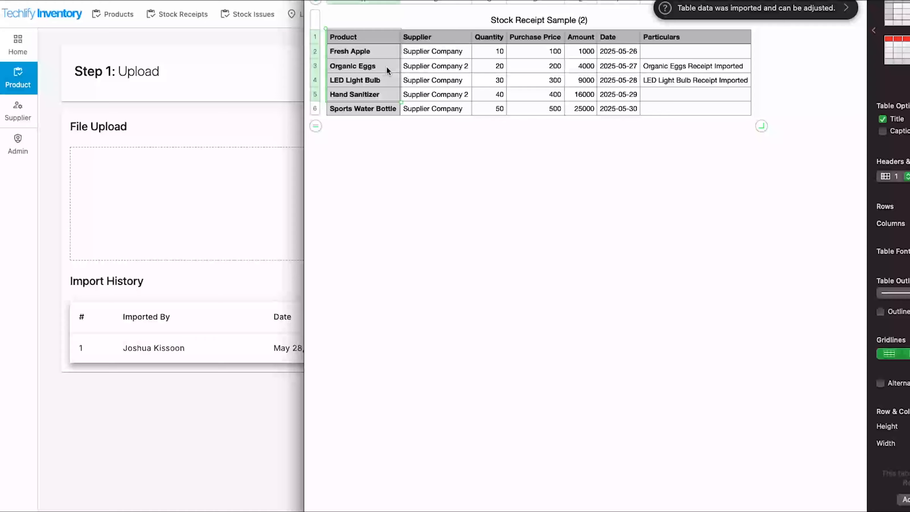
left_click_drag(418, 38, 422, 94)
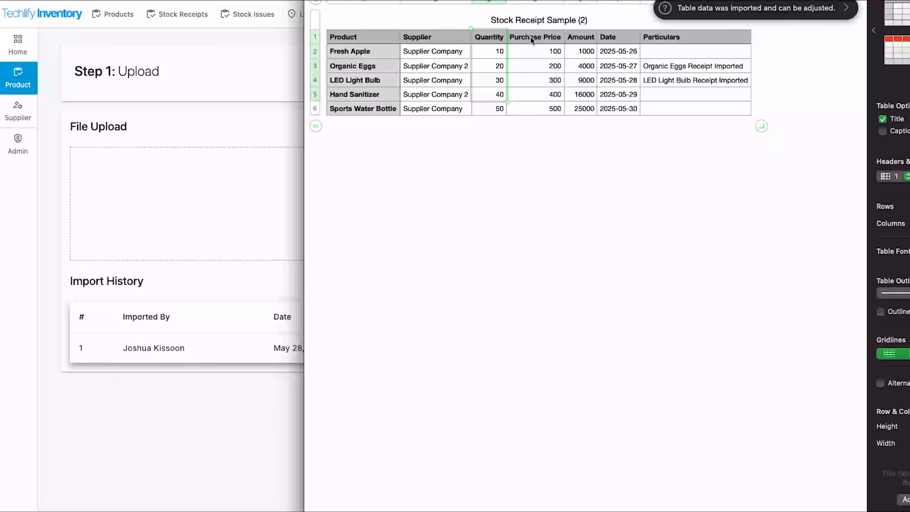
left_click_drag(531, 36, 538, 92)
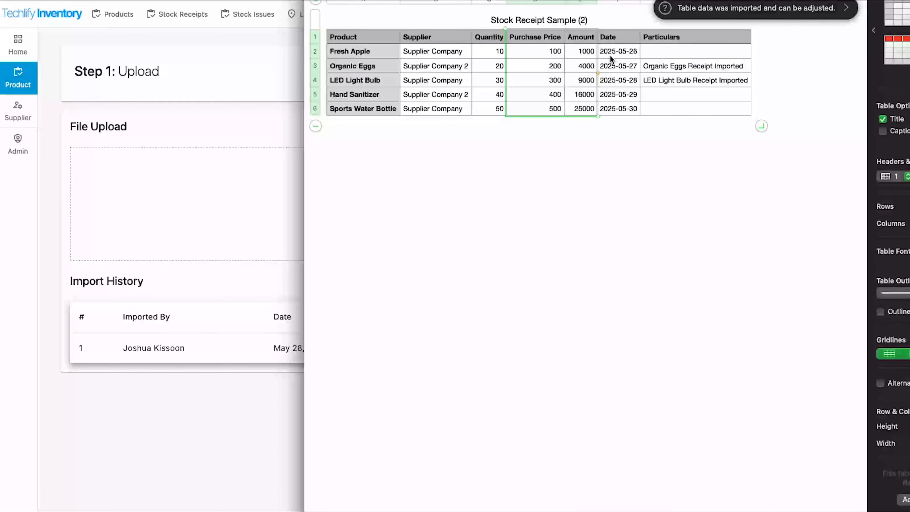
left_click(614, 39)
left_click_drag(614, 39, 614, 109)
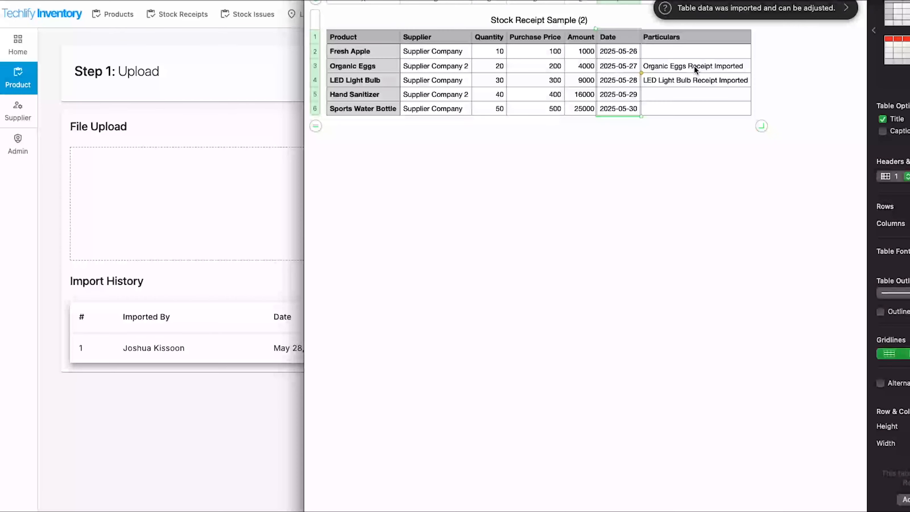
left_click_drag(694, 65, 693, 85)
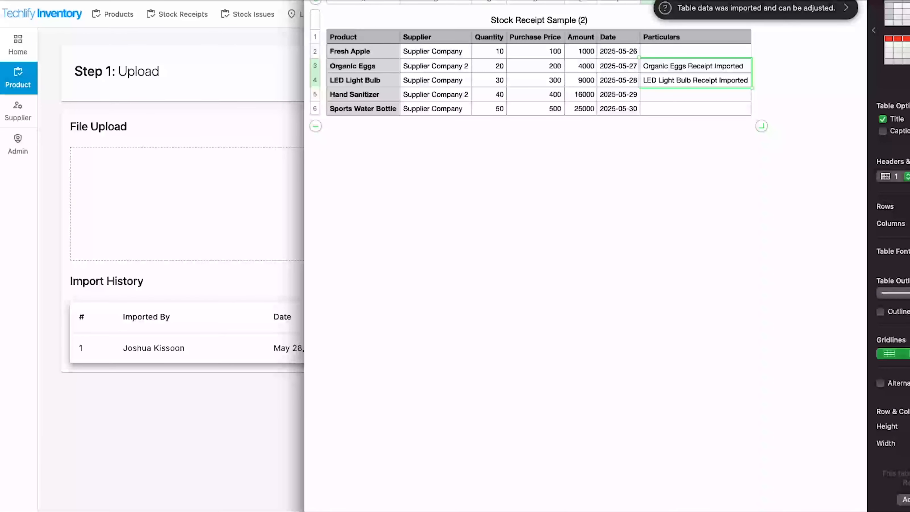
key("super+Tab")
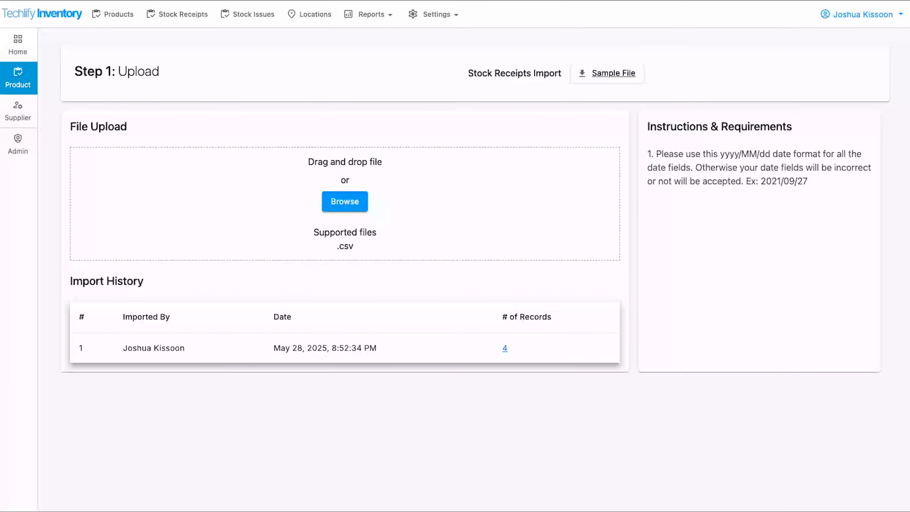
Open the prepared Stock Receipt Sample and review its products, suppliers, quantities 20, 20, 20, 40, prices and Delivered notes.
key("super+Tab")
double_click(827, 437)
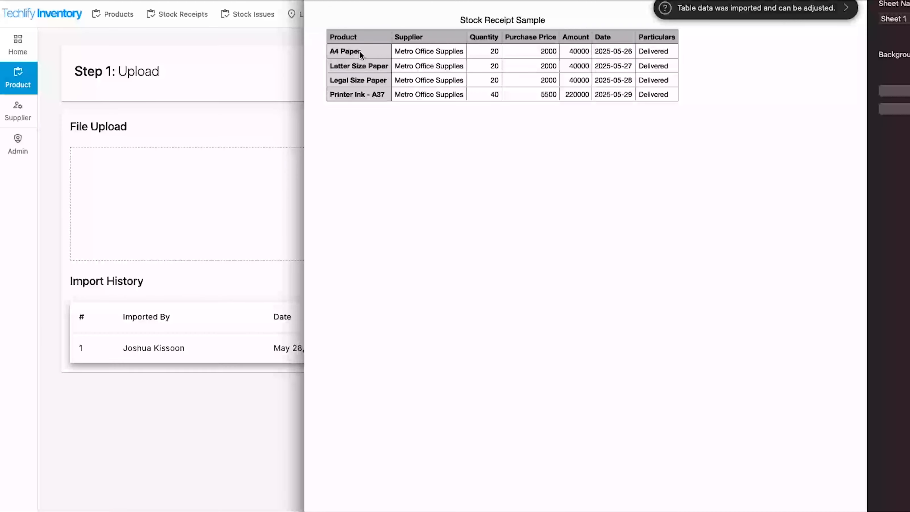
left_click_drag(359, 50, 367, 94)
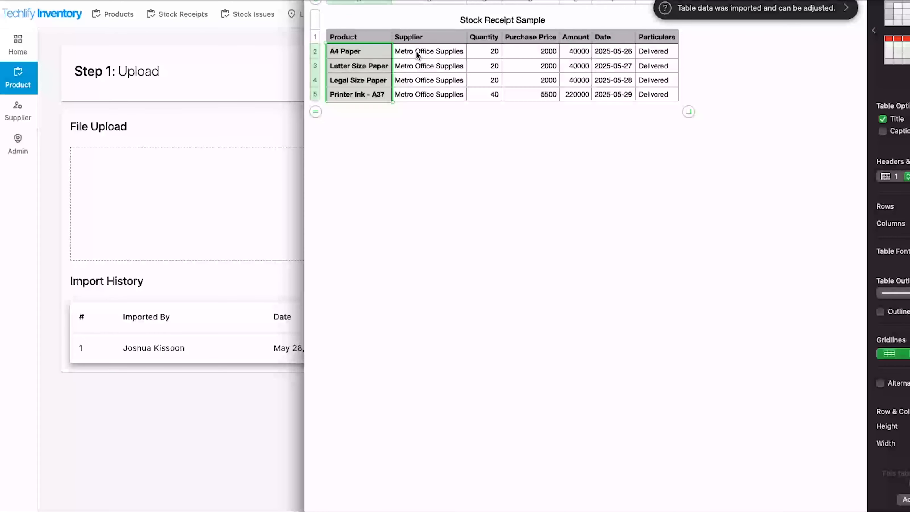
left_click_drag(416, 51, 418, 94)
left_click_drag(487, 53, 487, 96)
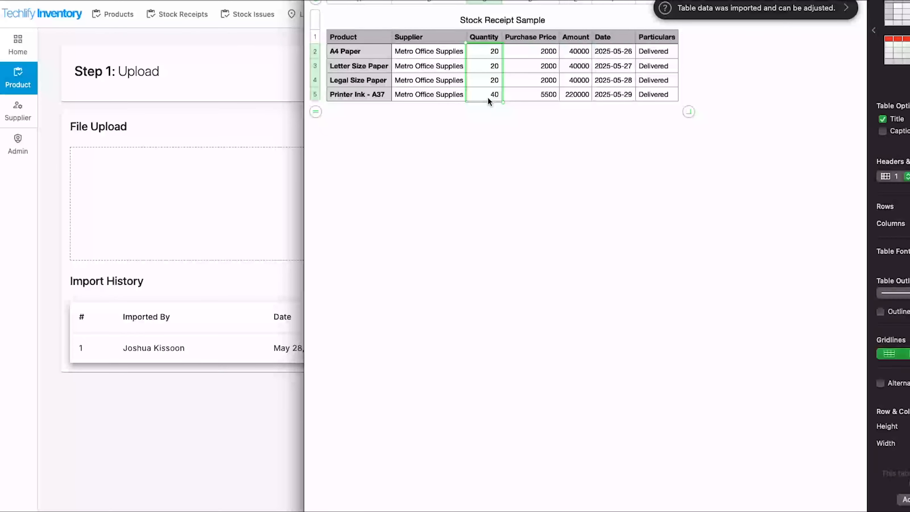
left_click_drag(544, 54, 574, 93)
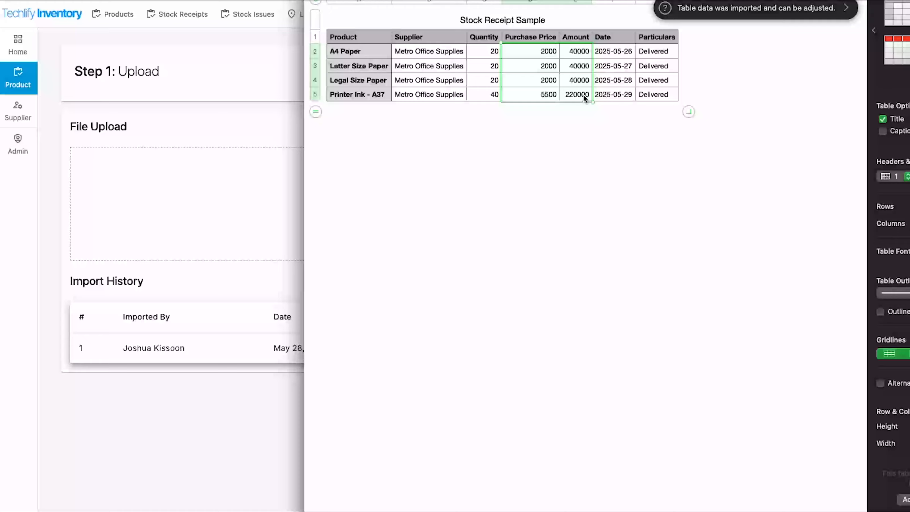
left_click_drag(657, 51, 655, 95)
Upload the prepared Stock Receipt Sample, accept its field mappings, and view the four imported receipts.
key("super+q")
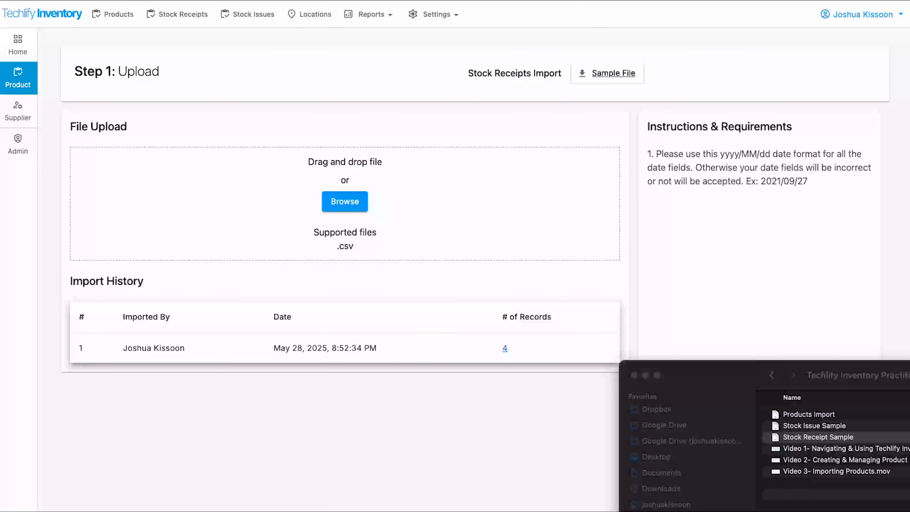
left_click_drag(830, 440, 450, 217)
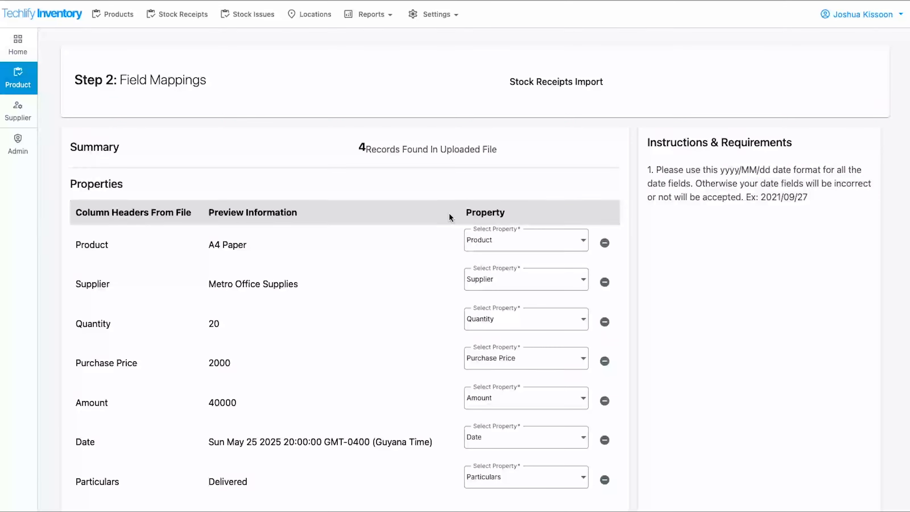
scroll(298, 212, "down", 3)
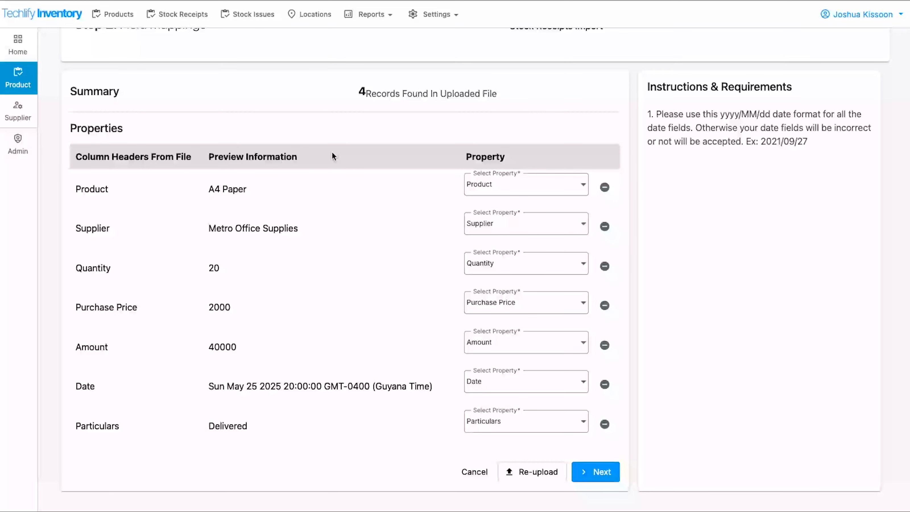
left_click(589, 475)
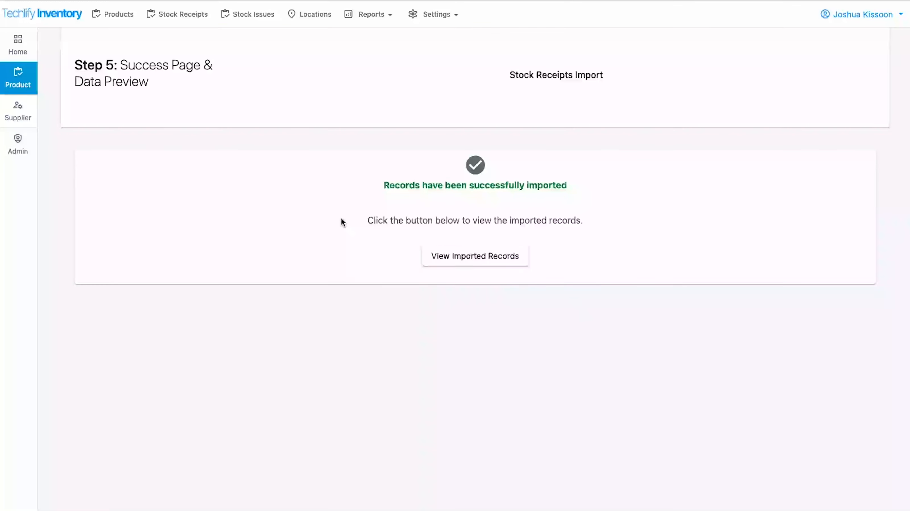
scroll(295, 212, "up", 2)
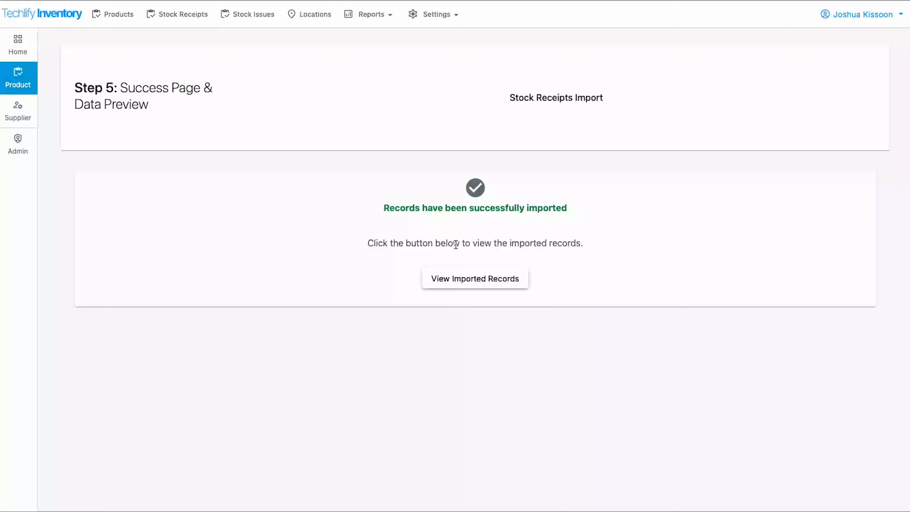
left_click(192, 15)
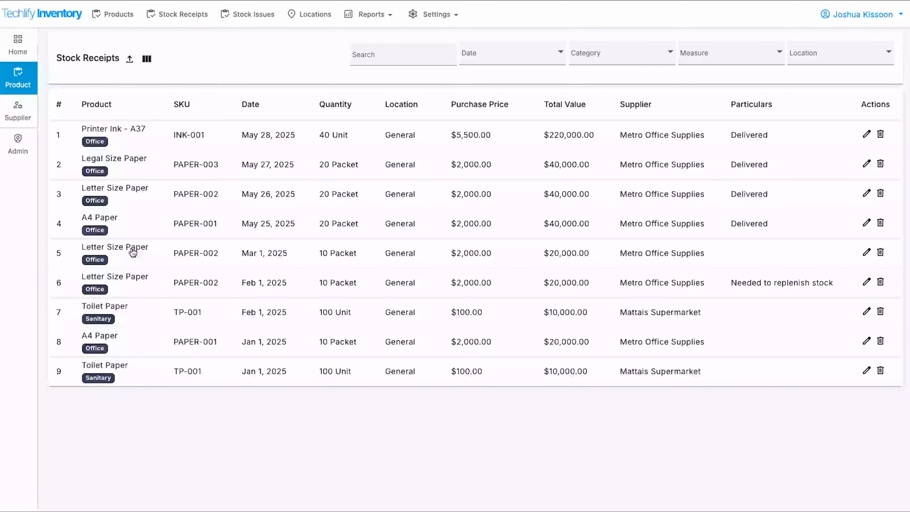
Check Letter Size Paper's receipt history, then view Products showing it at 40 received and 60 on hand.
left_click(124, 187)
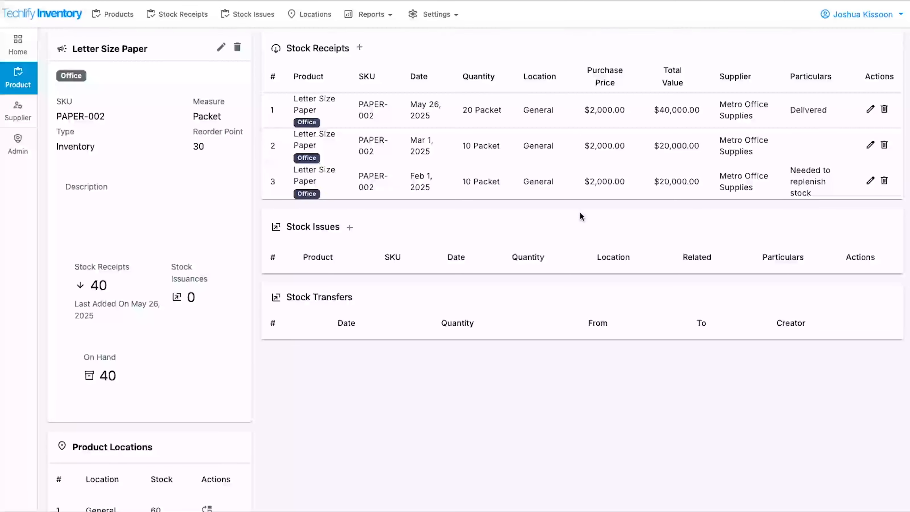
left_click(18, 77)
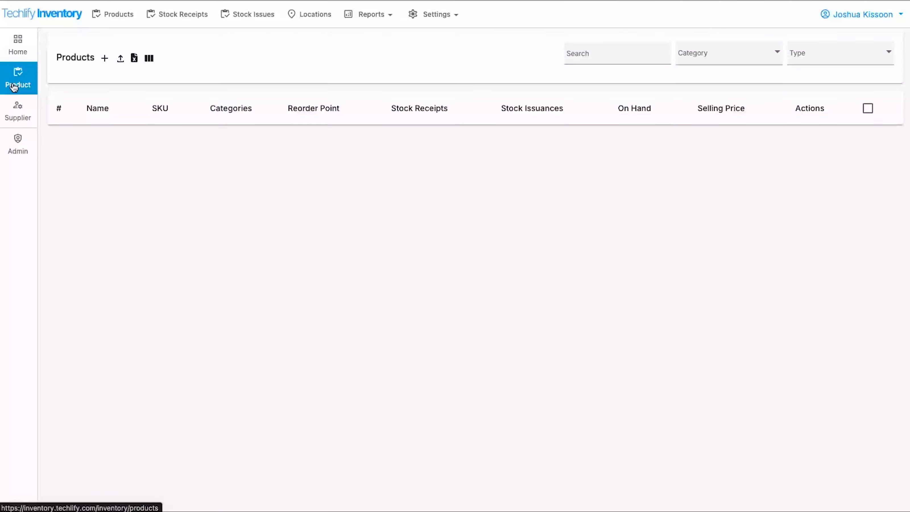
scroll(548, 215, "down", 1)
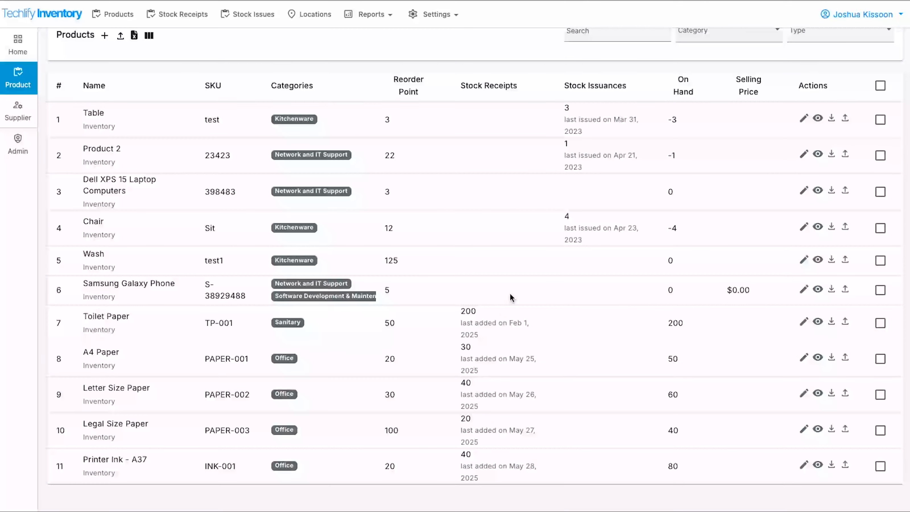